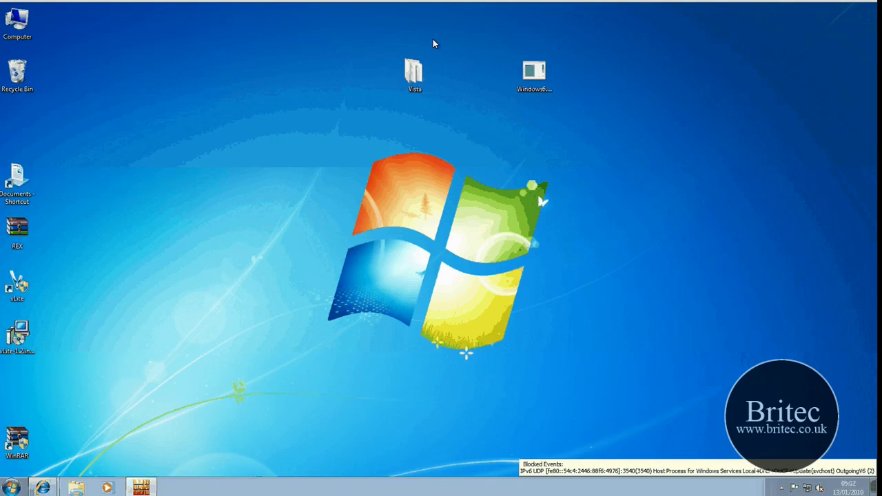
Open the Vista folder on the desktop to view the installation files, and switch to Internet Explorer.
click(404, 86)
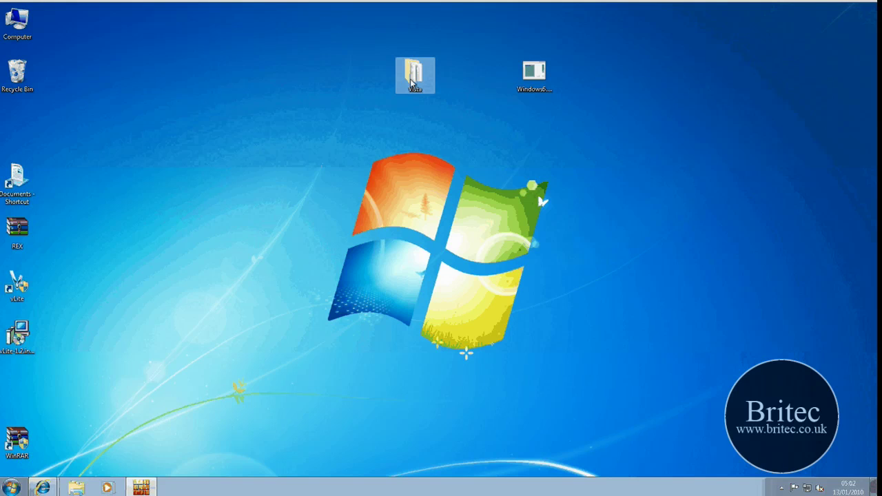
double_click(418, 82)
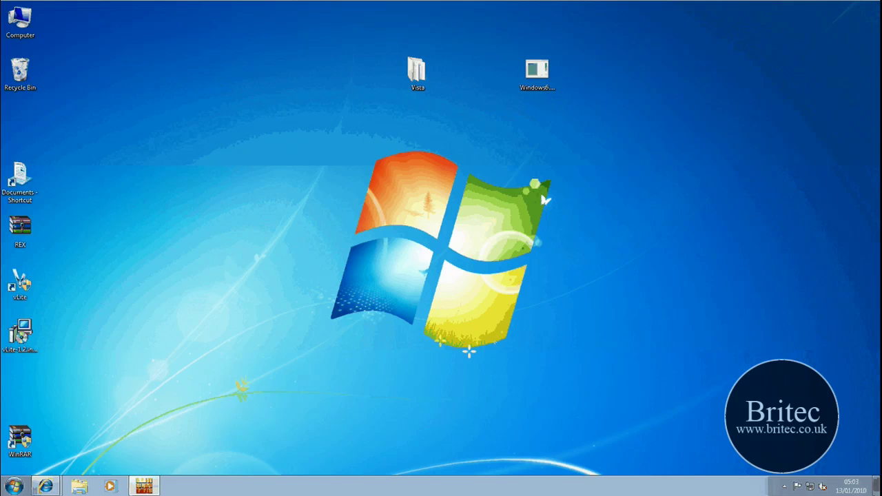
click(45, 486)
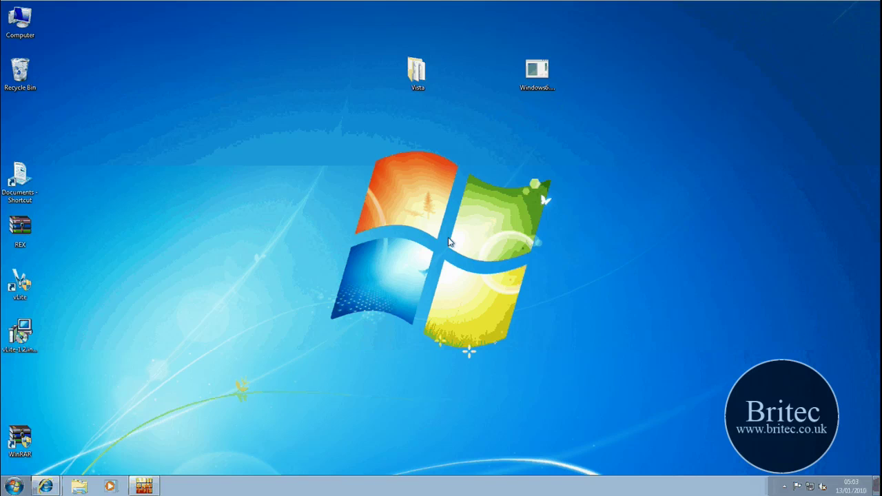
Launch vLite from its desktop shortcut and reposition its window.
double_click(30, 290)
click(485, 262)
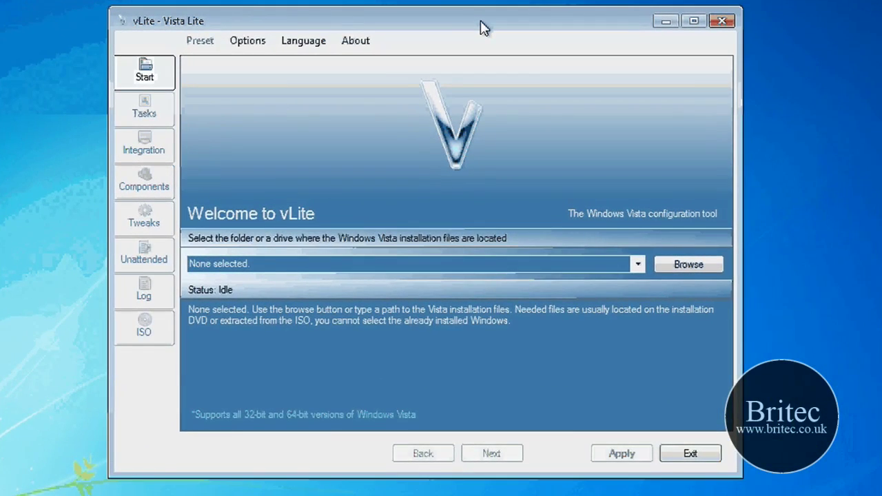
drag(480, 20, 531, 16)
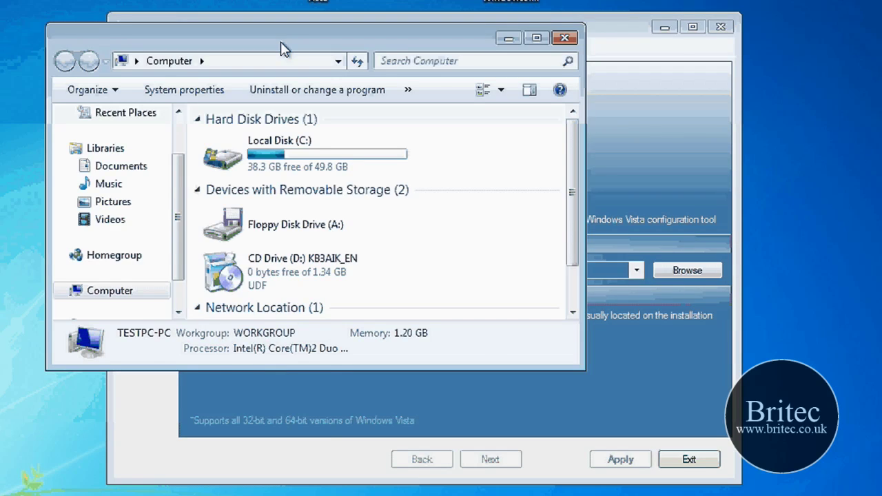
Check the contents of the C:\Program Files\vLite folder for wimgapi.dll, and close the folder window.
drag(281, 42, 377, 58)
click(387, 166)
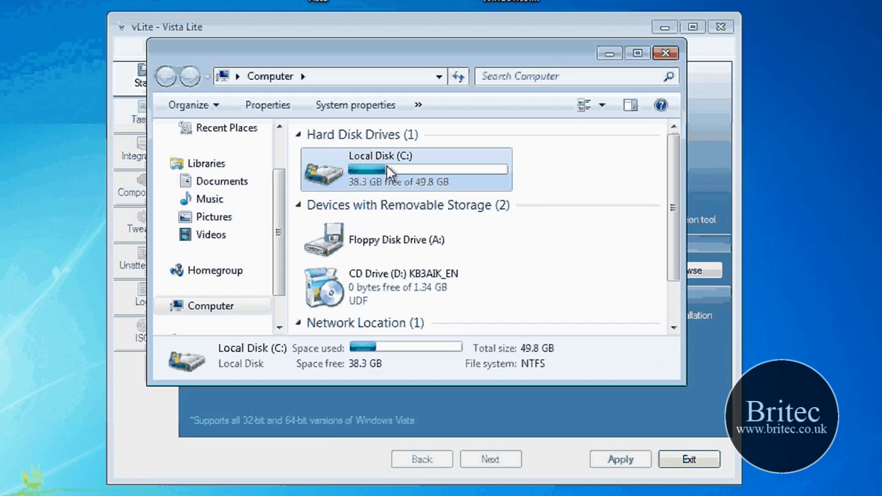
double_click(387, 165)
double_click(350, 172)
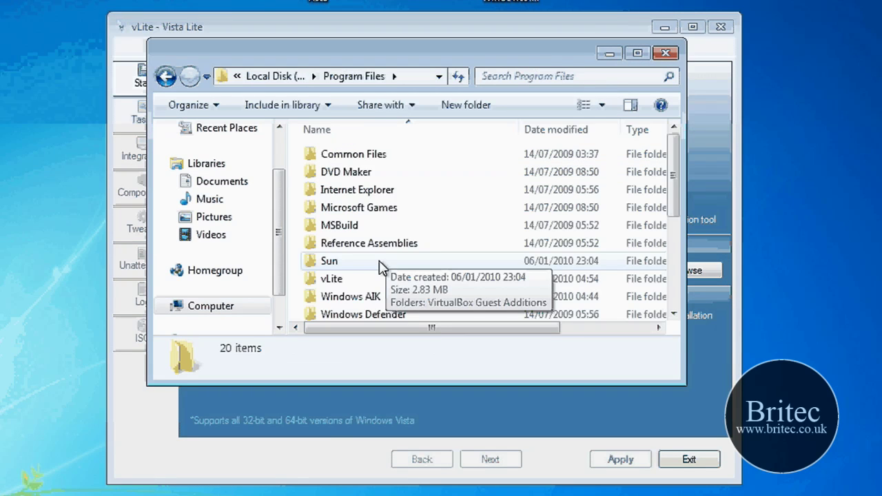
double_click(386, 279)
scroll(439, 247, down, 3)
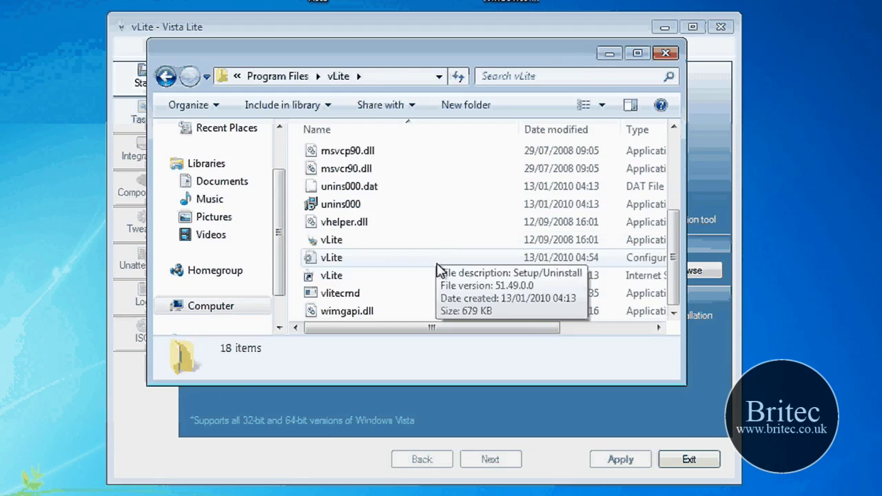
mouse_move(334, 318)
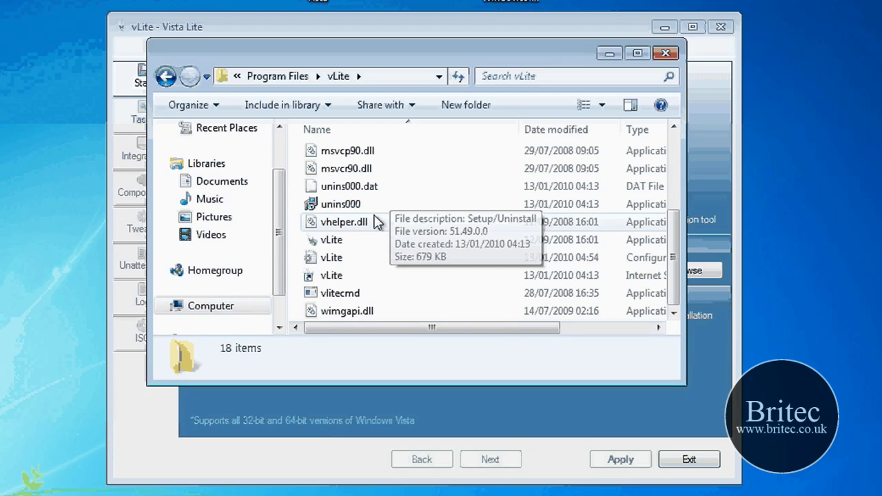
click(666, 54)
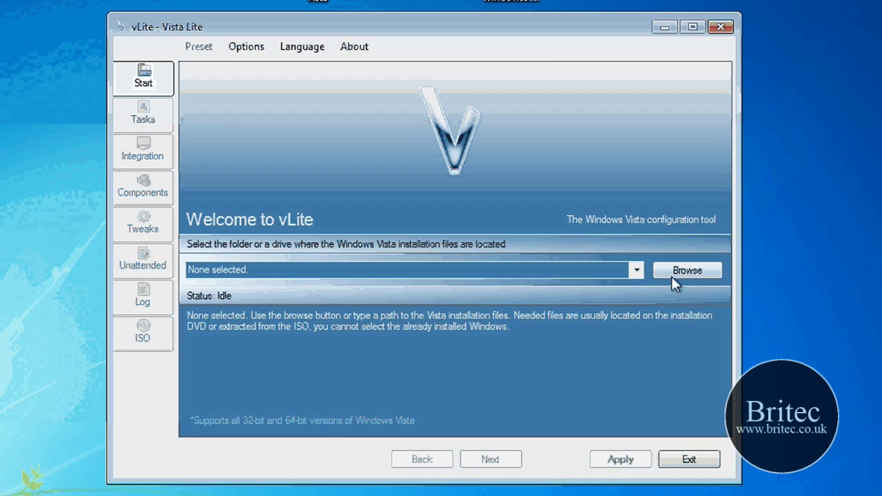
Load the desktop Vista folder as the installation source and choose the Windows Vista ULTIMATE image.
drag(400, 28, 348, 27)
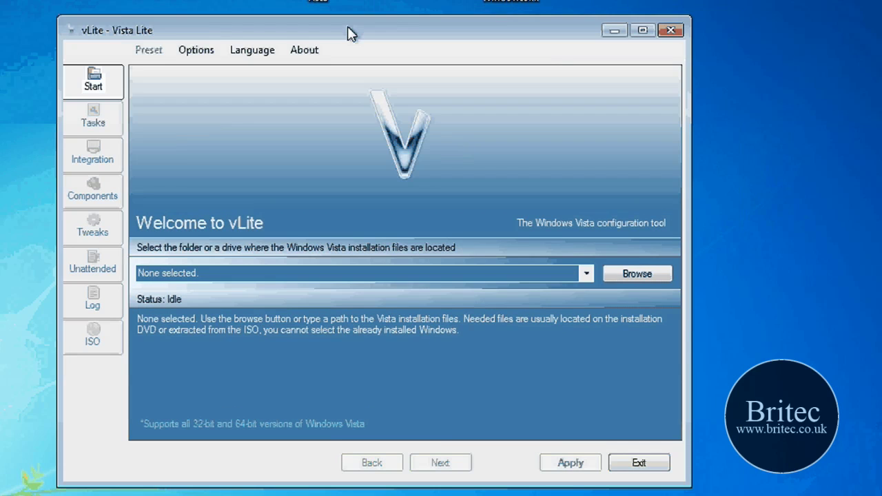
click(637, 275)
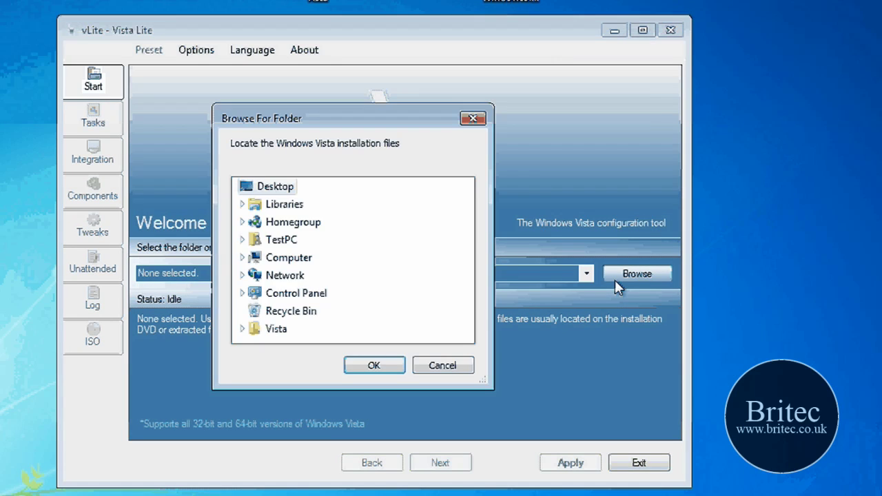
click(279, 334)
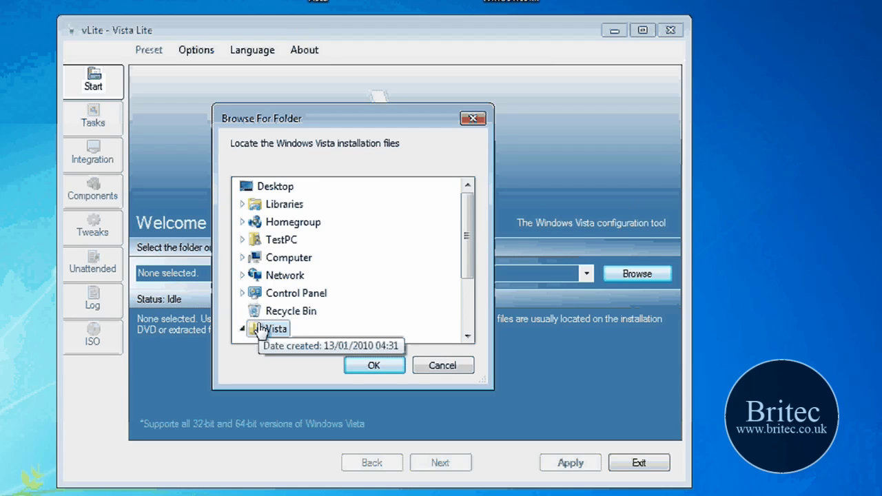
click(375, 366)
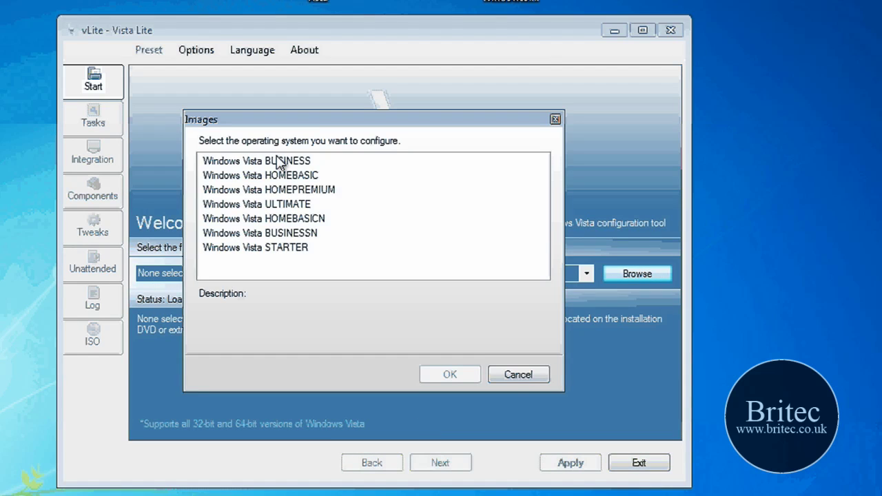
click(291, 205)
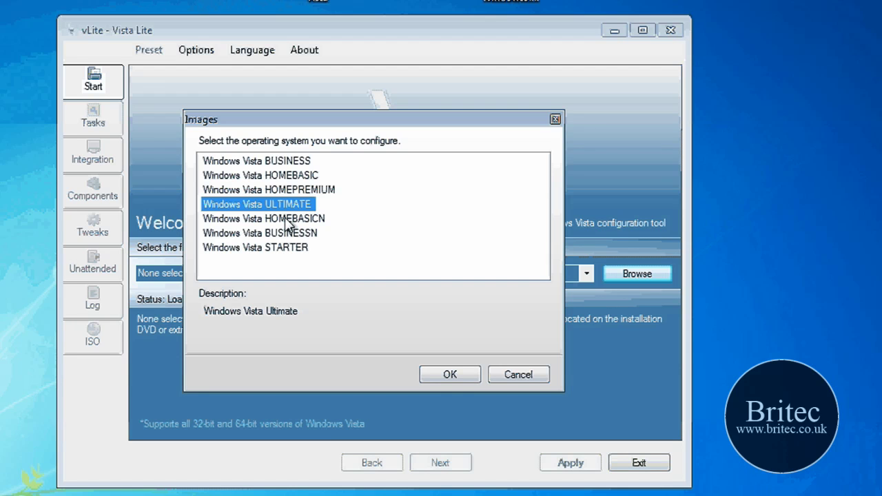
click(448, 376)
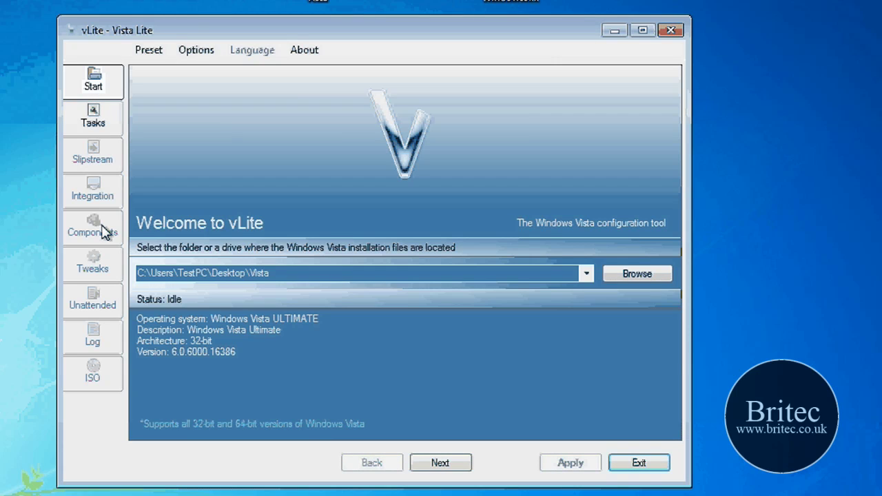
Enable the Service Pack Slipstream and Bootable ISO tasks and proceed to the slipstream page.
click(427, 464)
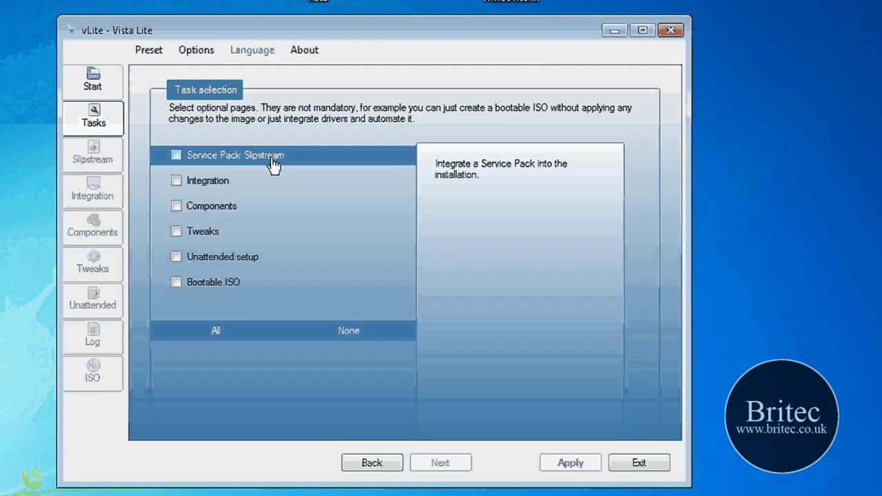
click(177, 156)
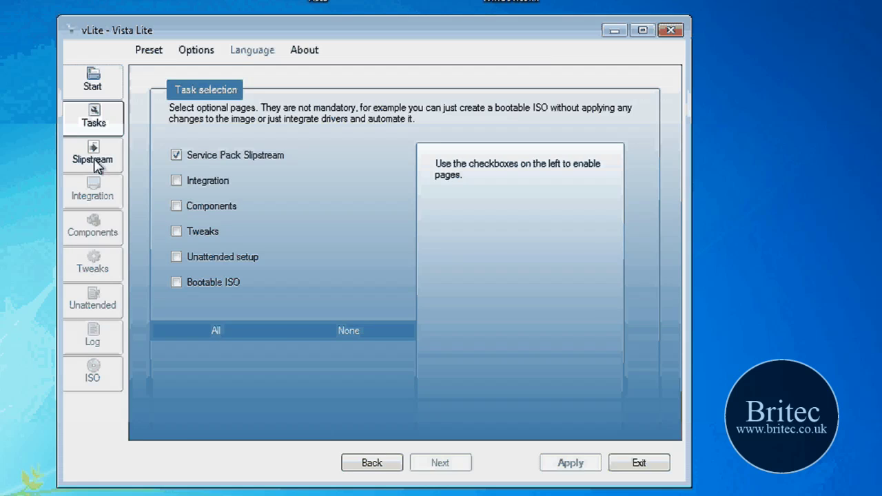
click(177, 282)
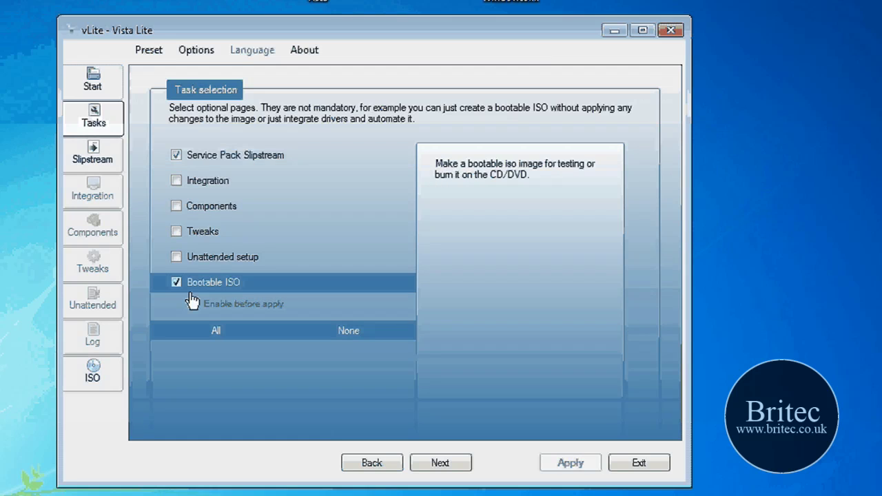
click(436, 466)
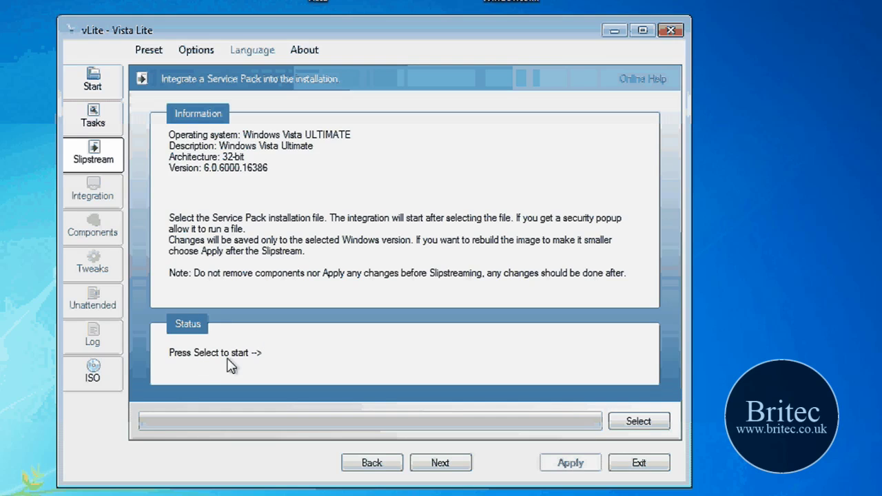
Select Windows6.0-KB936330-X86-wave0 from the desktop as the service pack to slipstream into the installation.
click(625, 422)
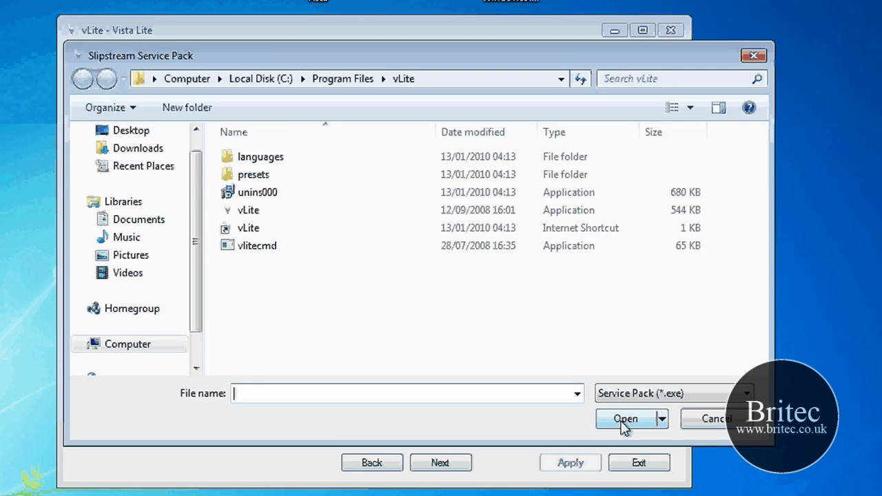
click(131, 135)
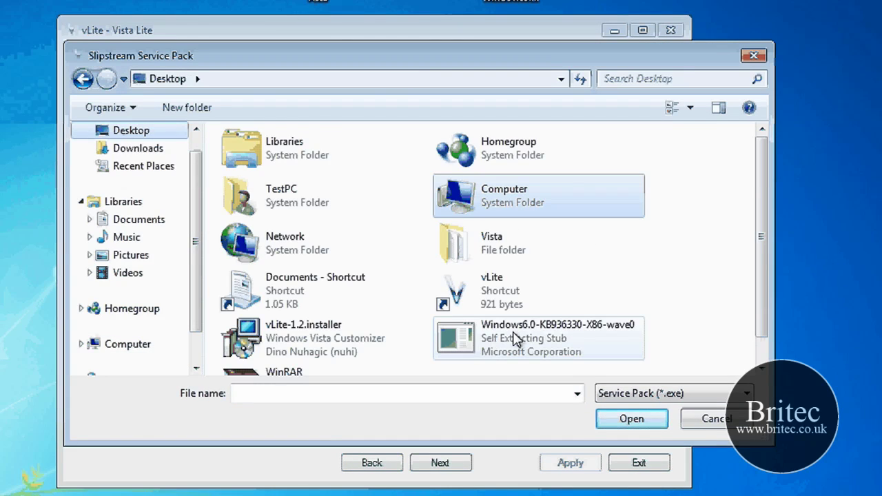
click(494, 343)
click(630, 426)
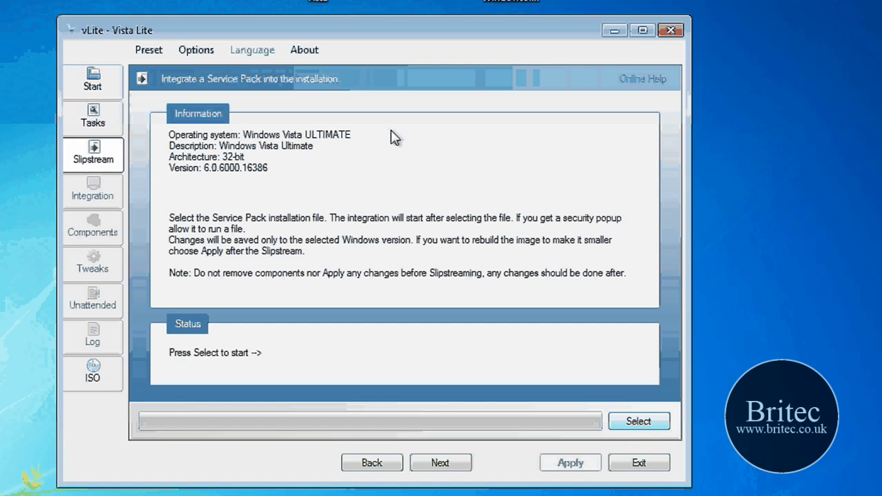
click(638, 421)
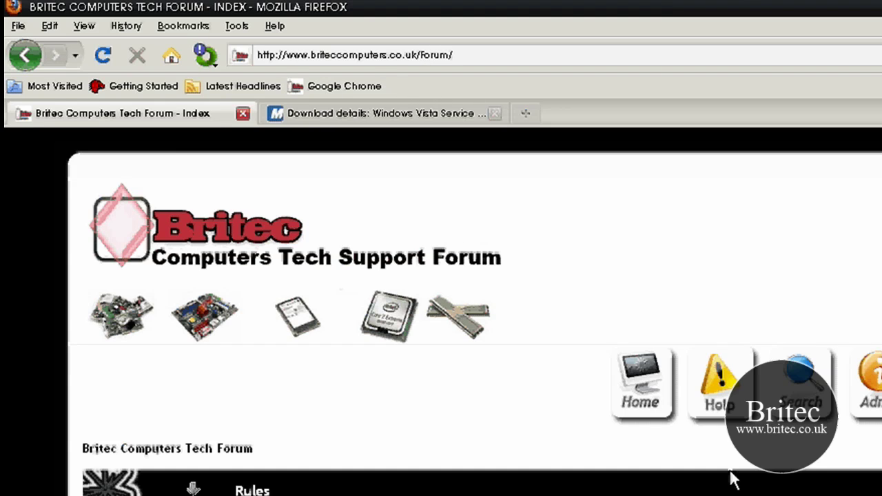
Look through the support categories on the Britec Computers Tech Forum index page in Firefox.
scroll(250, 420, down, 3)
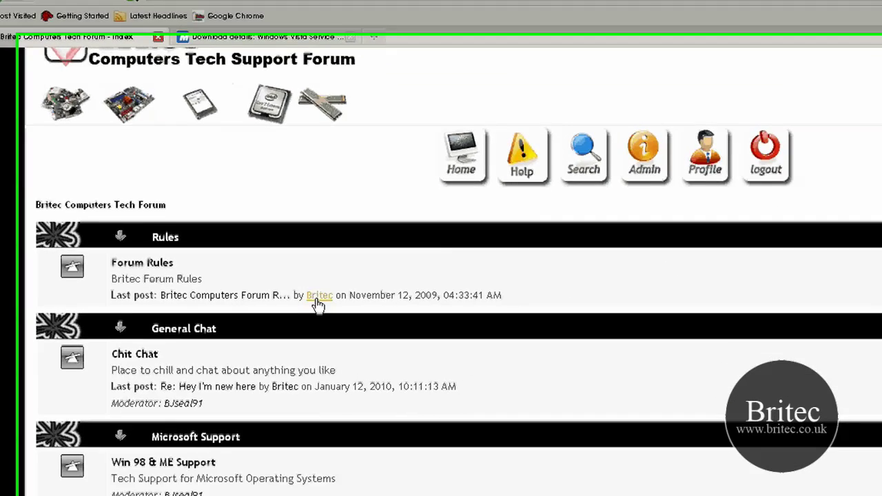
scroll(276, 248, down, 2)
scroll(276, 248, down, 2)
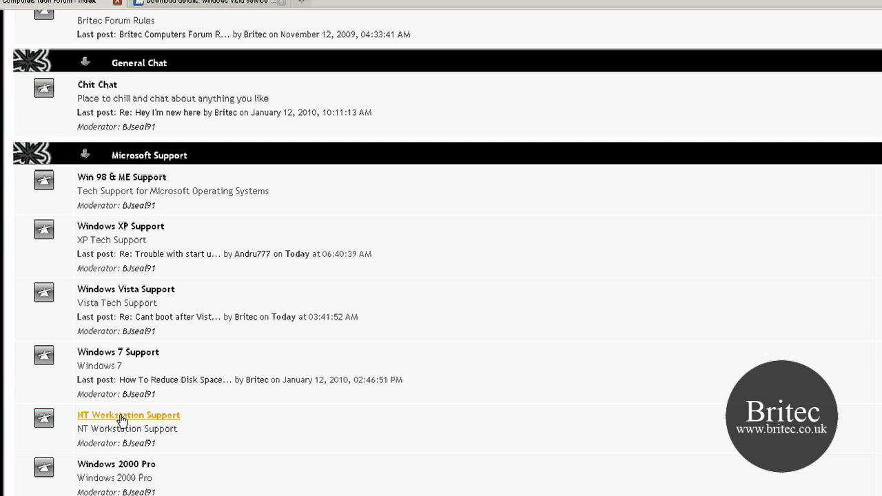
scroll(127, 421, down, 6)
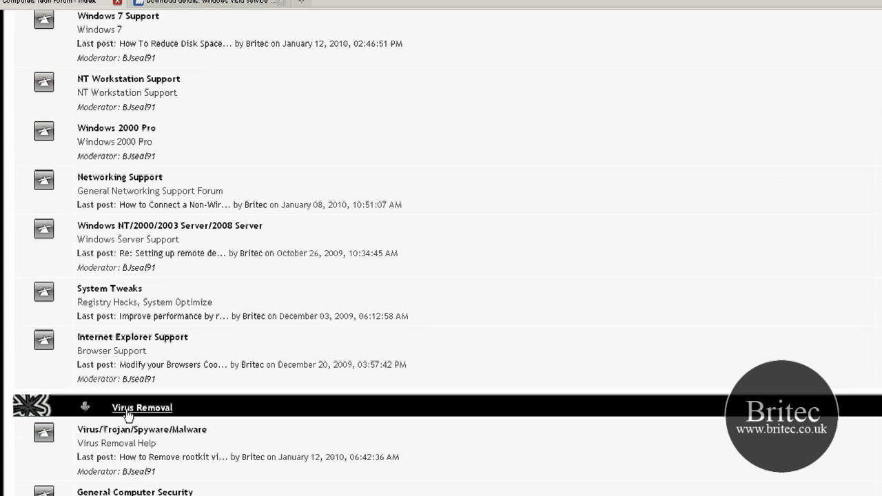
scroll(127, 417, down, 3)
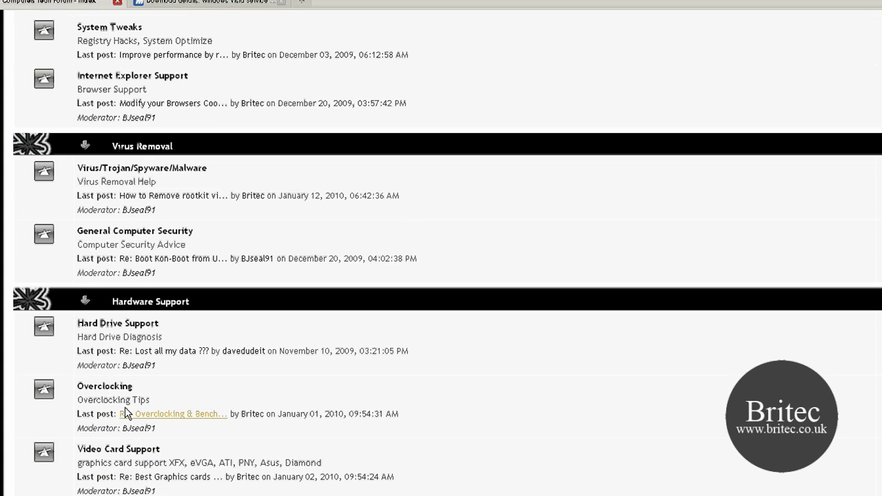
scroll(173, 407, down, 1)
scroll(177, 407, down, 6)
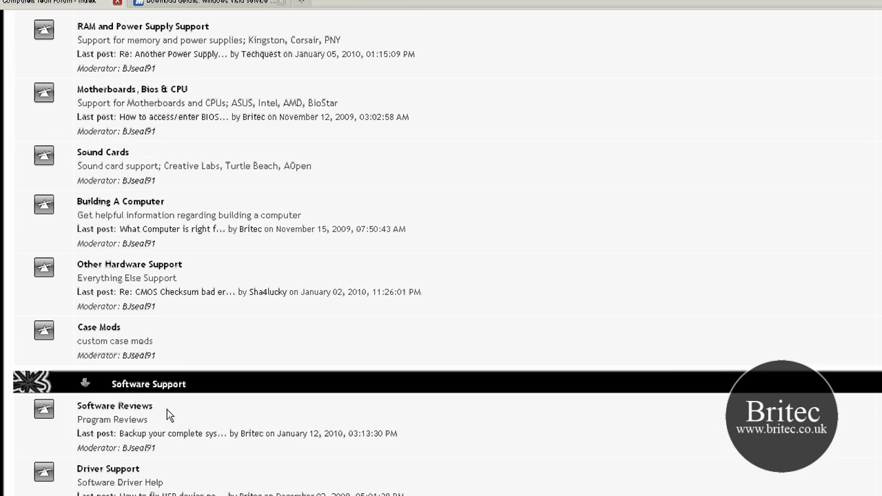
scroll(117, 431, down, 1)
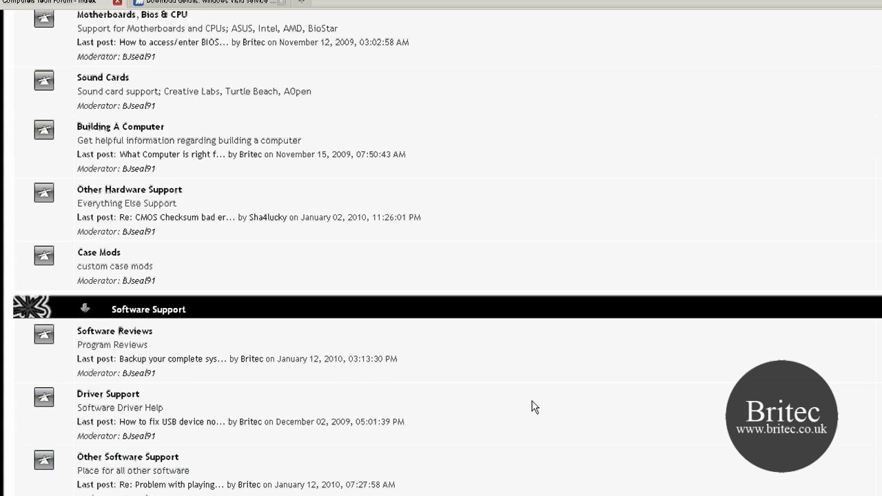
scroll(483, 407, down, 2)
scroll(420, 402, up, 2)
scroll(441, 276, up, 20)
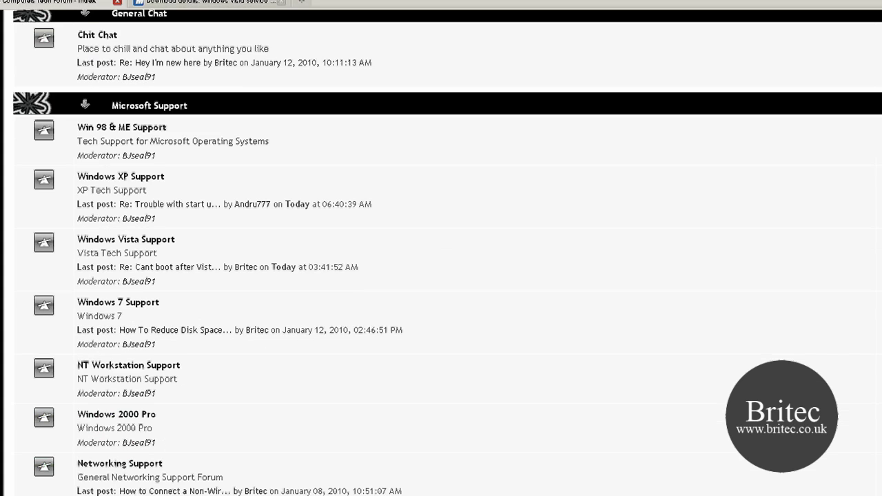
scroll(322, 188, up, 1)
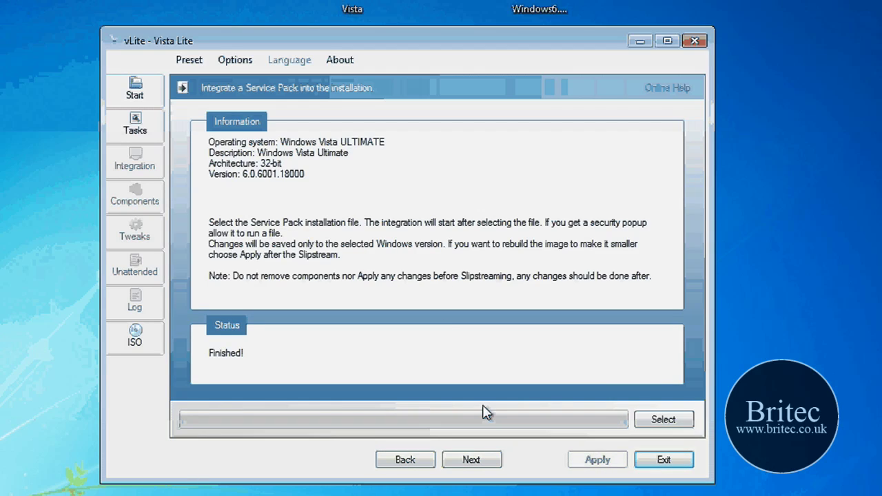
Proceed to the ISO page and create the bootable image, saving it to the desktop as an ISO file named vLite.
click(474, 459)
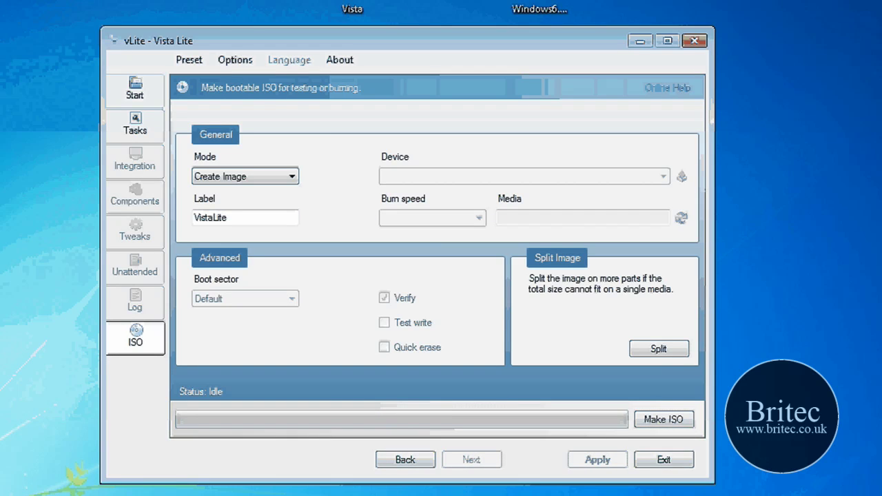
click(661, 422)
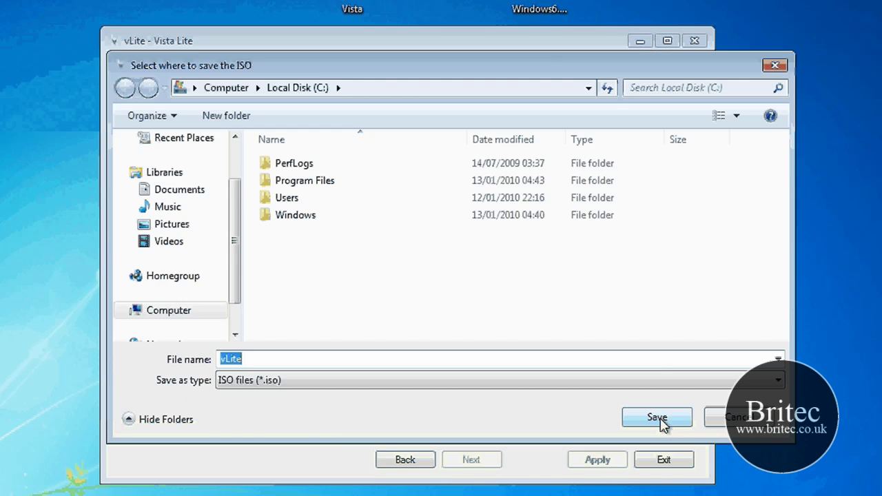
drag(418, 71, 392, 81)
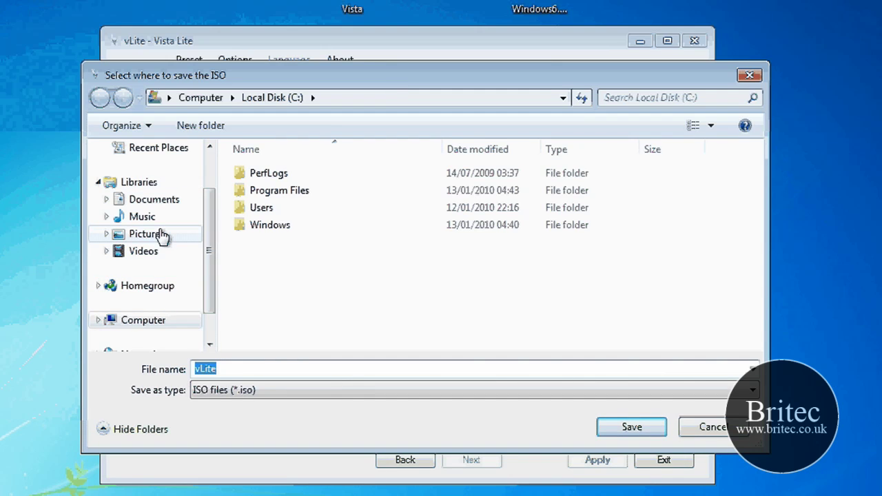
scroll(164, 177, up, 2)
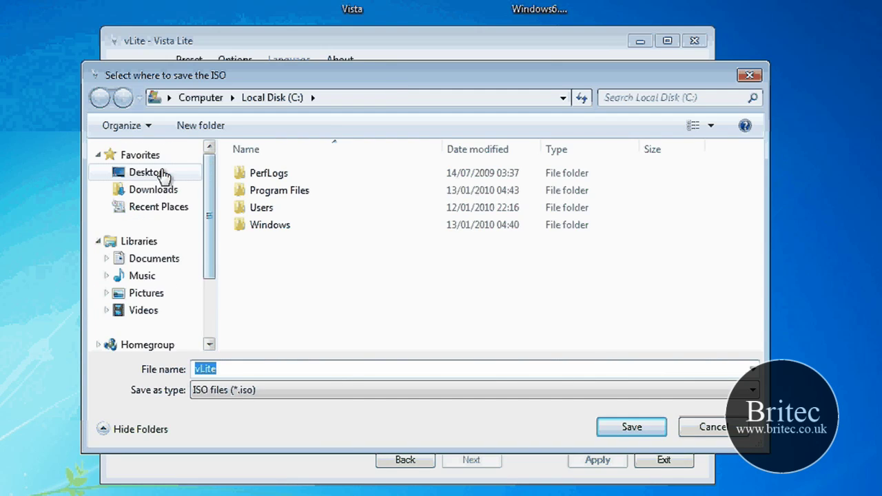
click(147, 173)
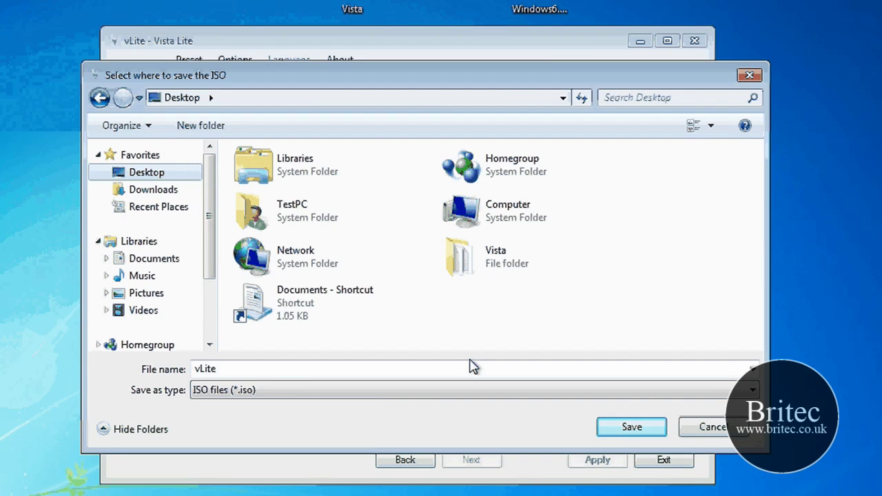
click(635, 429)
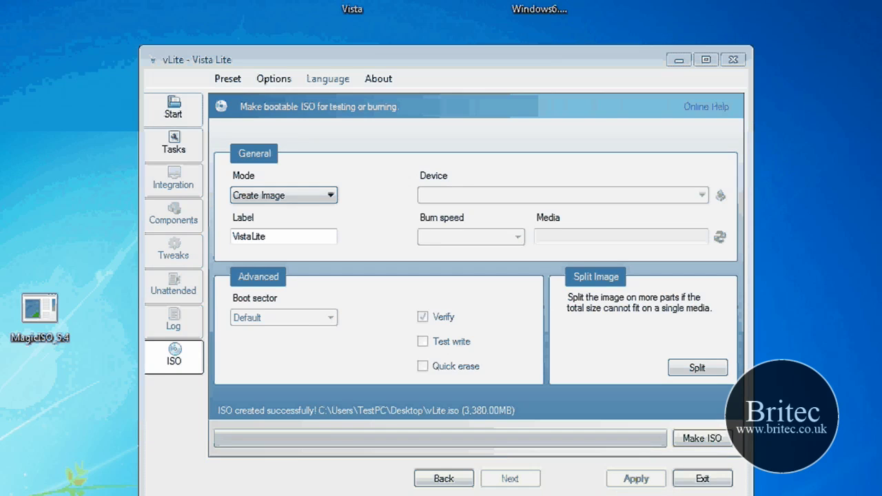
mouse_move(303, 2)
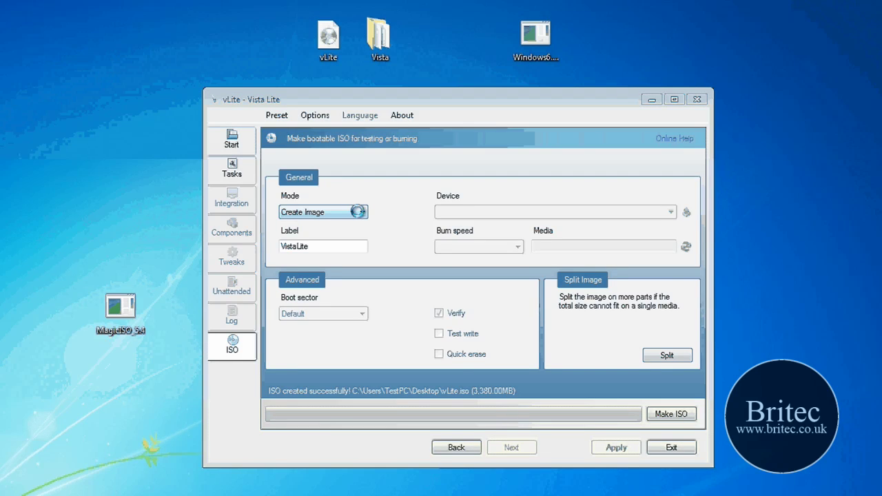
click(358, 212)
click(320, 233)
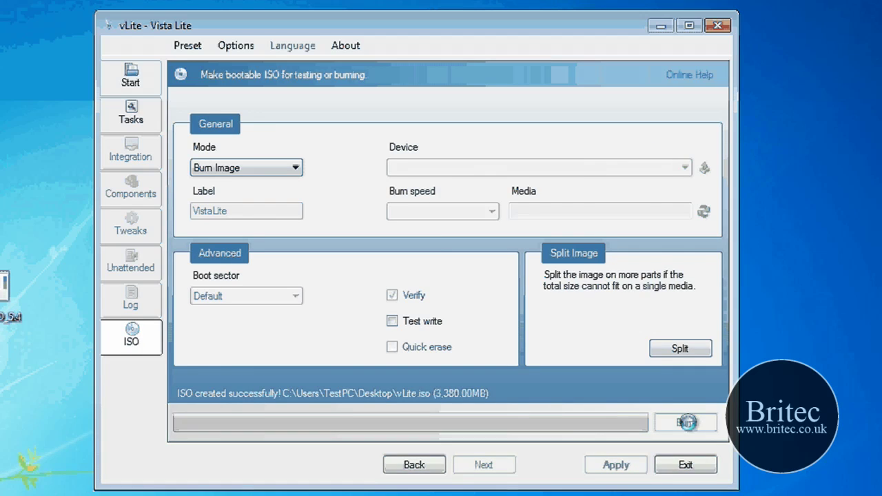
click(273, 169)
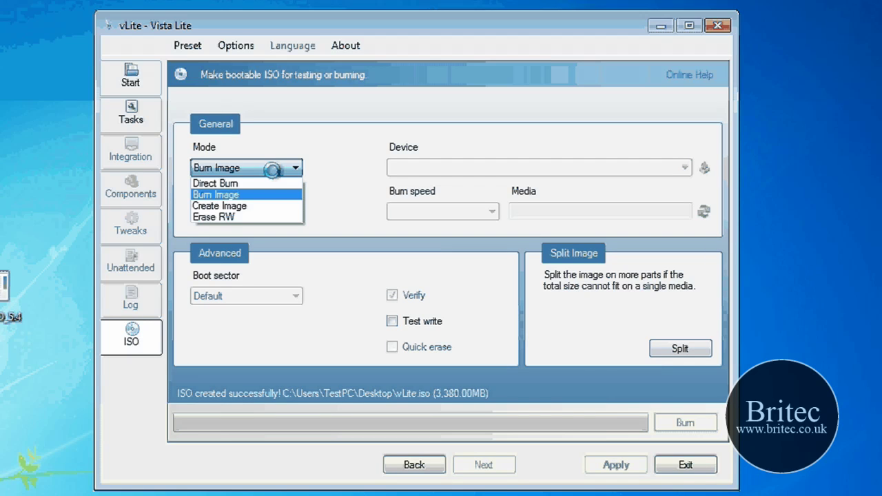
click(236, 205)
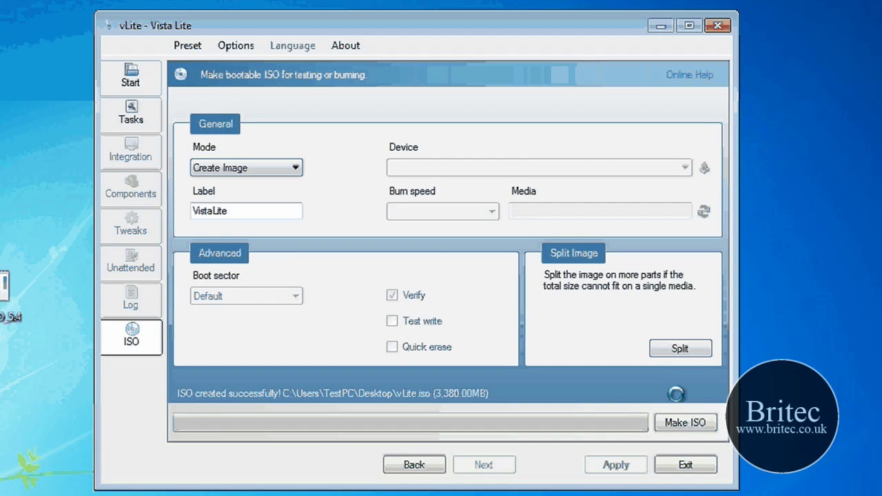
Set the ISO mode to Burn Image and keep the program open.
click(258, 167)
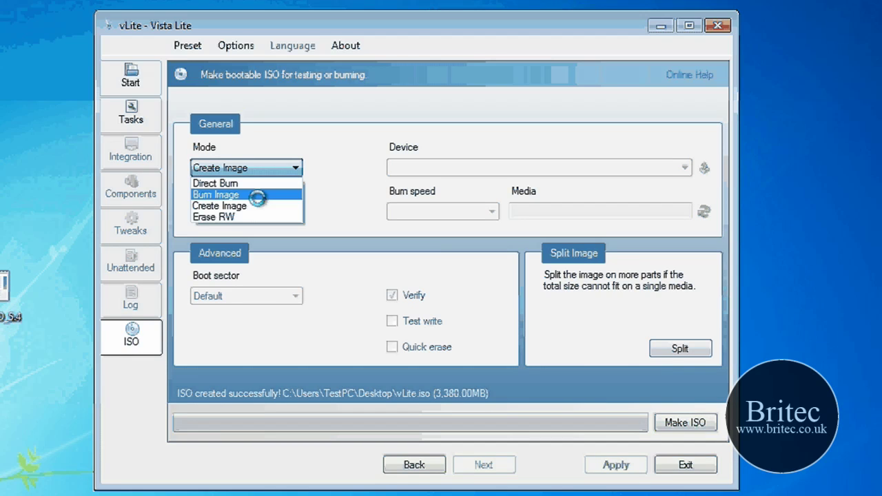
click(257, 196)
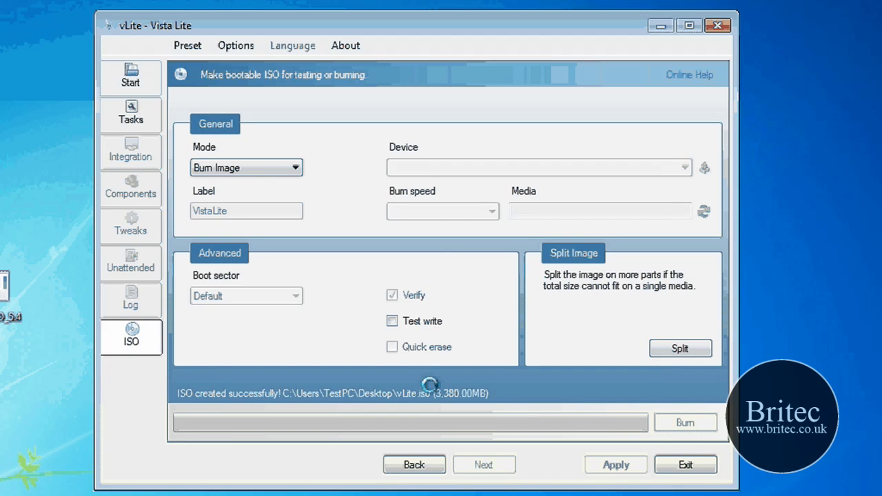
click(719, 25)
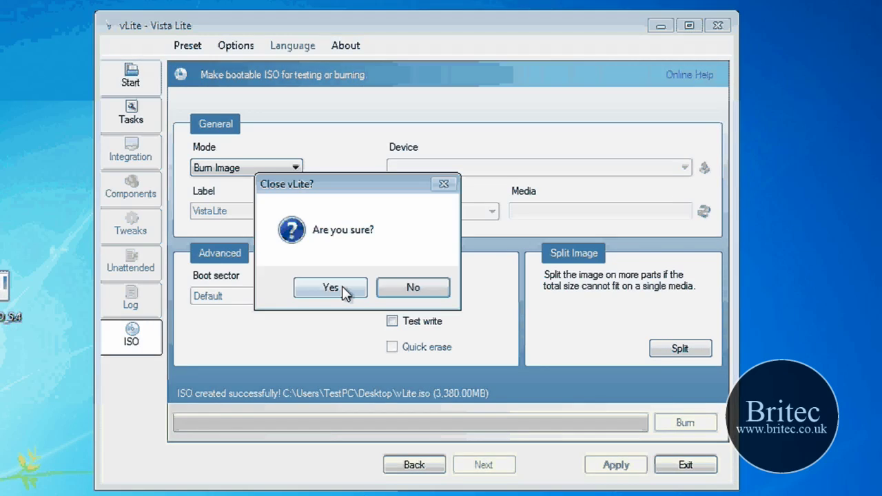
click(439, 283)
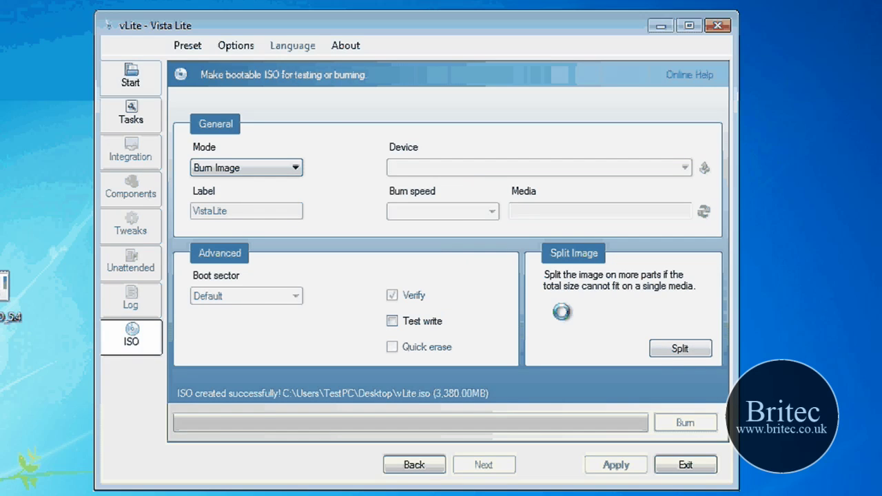